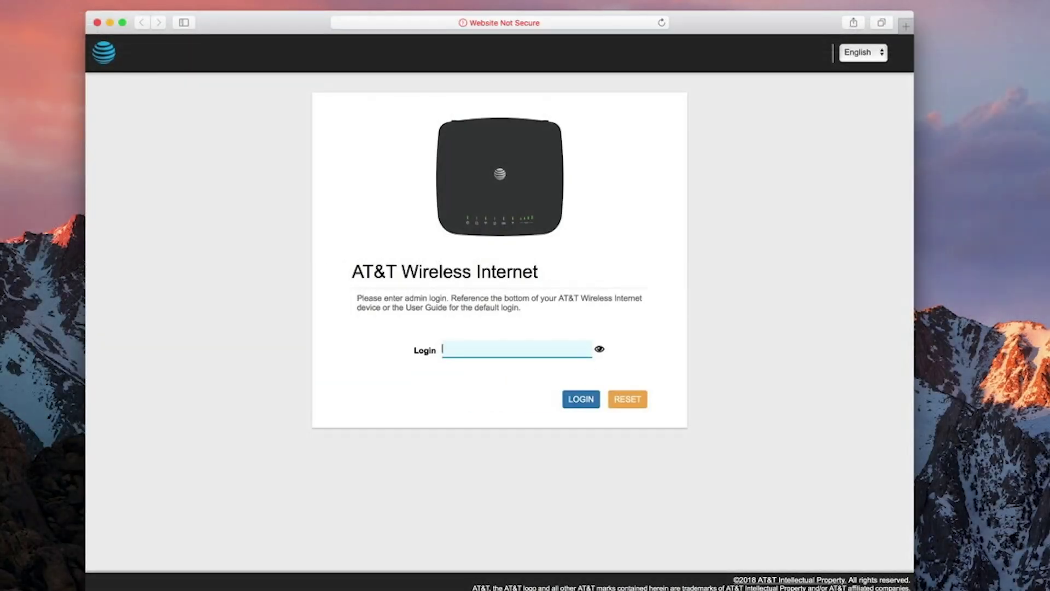
type("••")
type("••••••")
Step: Log into the AT&T Wireless Internet admin site with the entered admin password
left_click(571, 402)
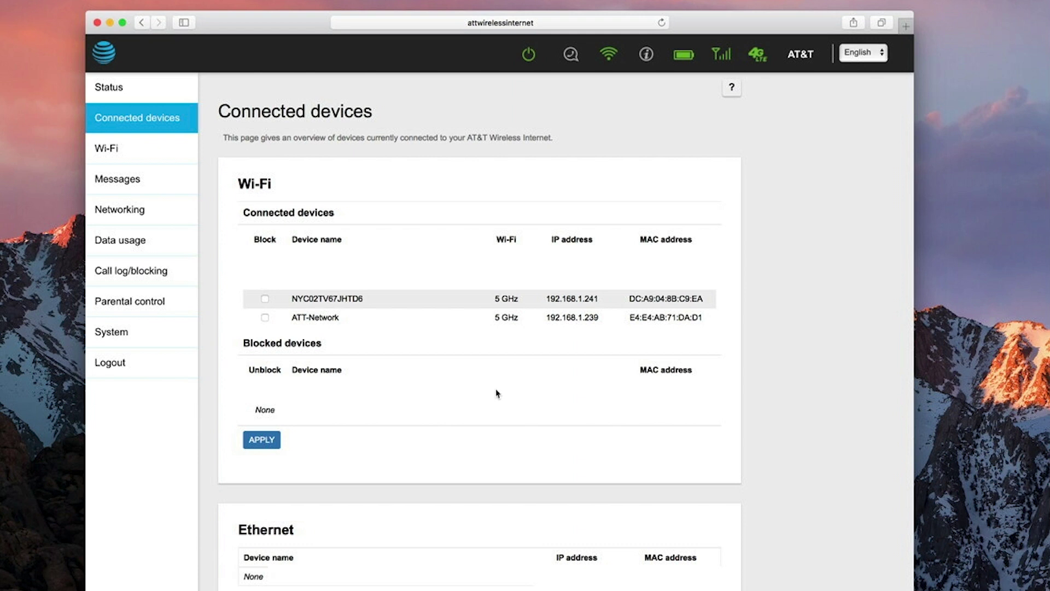
left_click(160, 96)
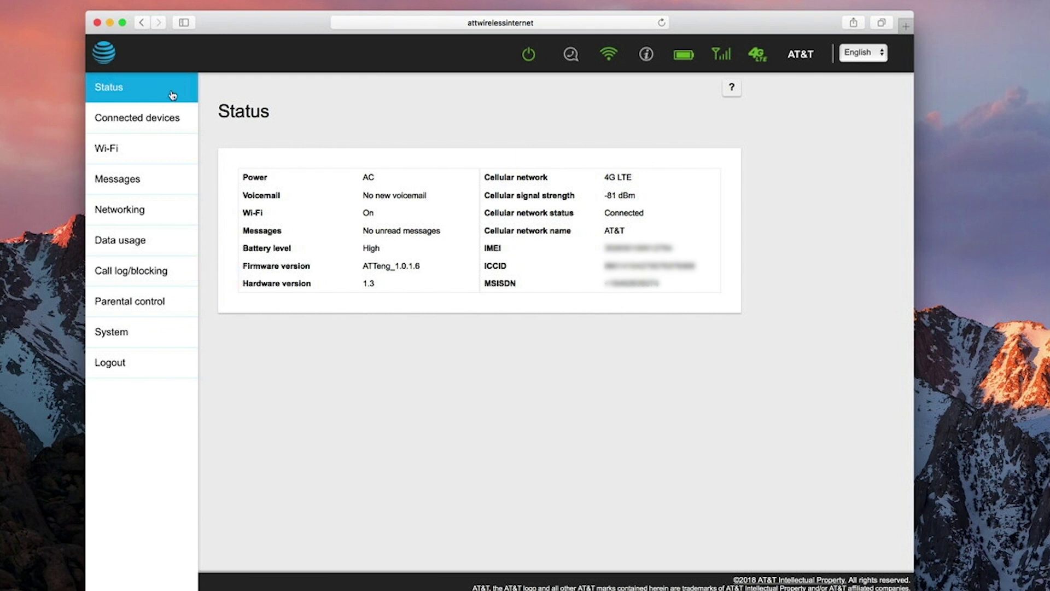
left_click(158, 213)
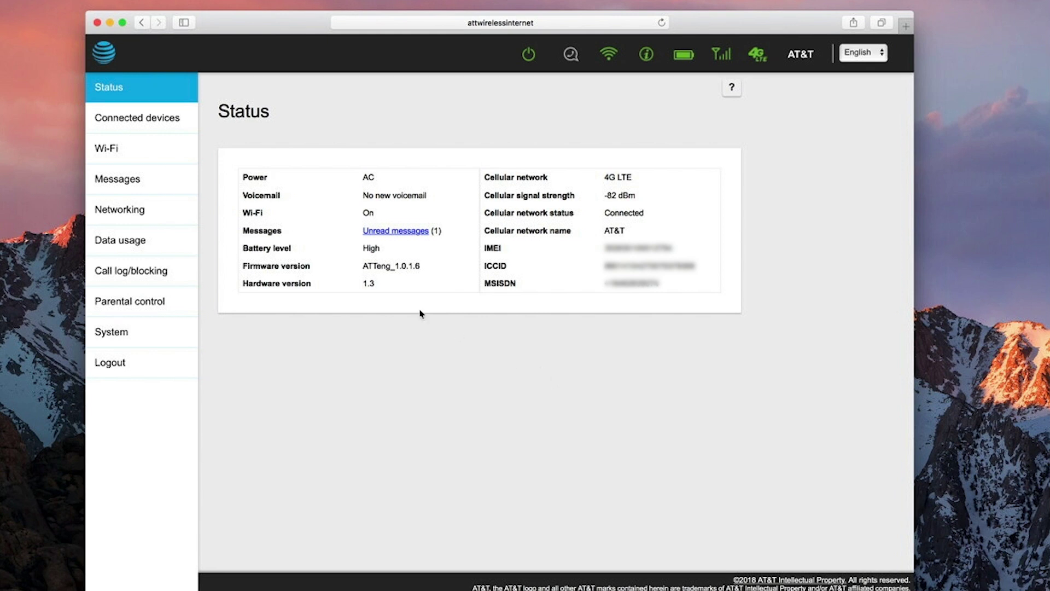
Step: Open the Messages page from the left sidebar to show the unread AT&T message
left_click(166, 187)
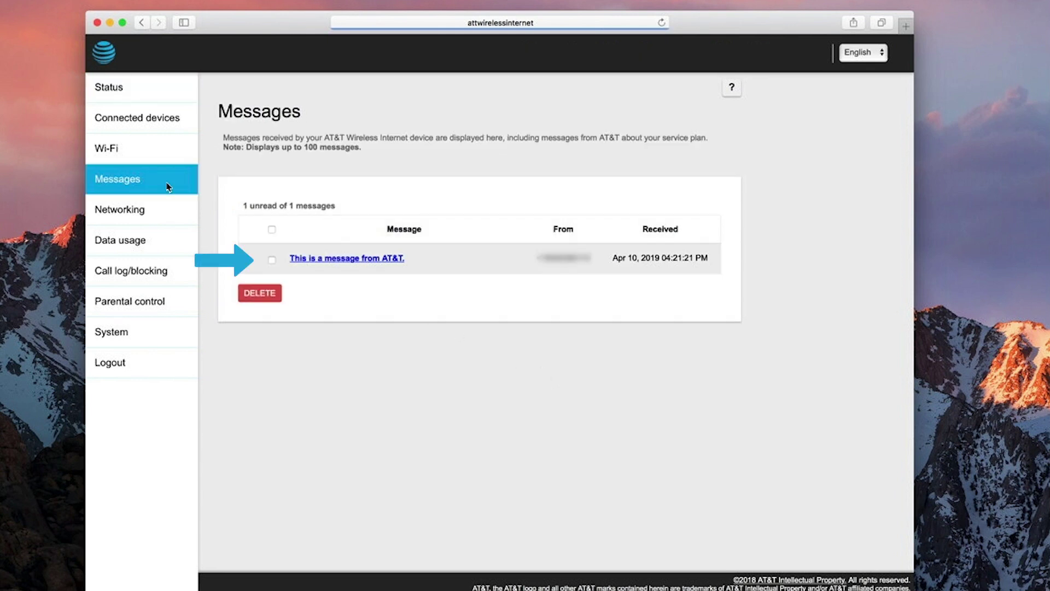